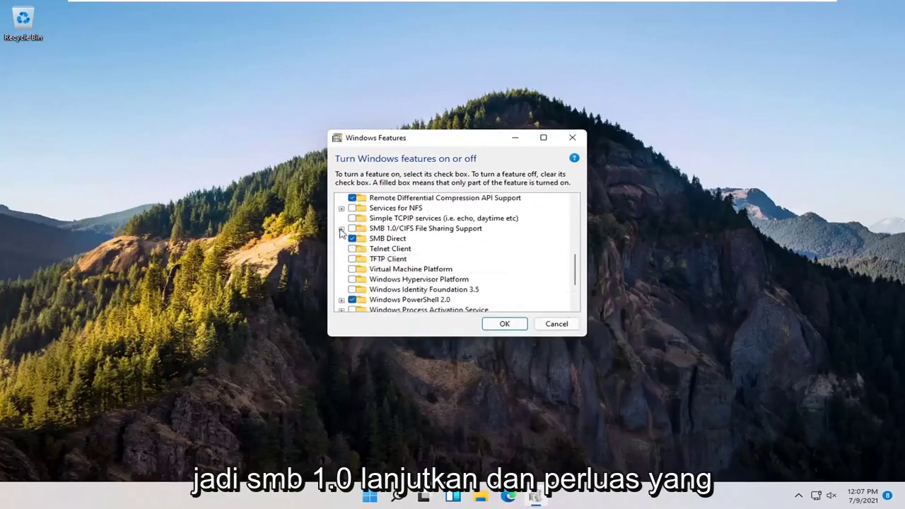
Enable SMB 1.0/CIFS Client under SMB 1.0/CIFS File Sharing Support and apply the change
{"action": "left_click", "coordinate": [341, 229]}
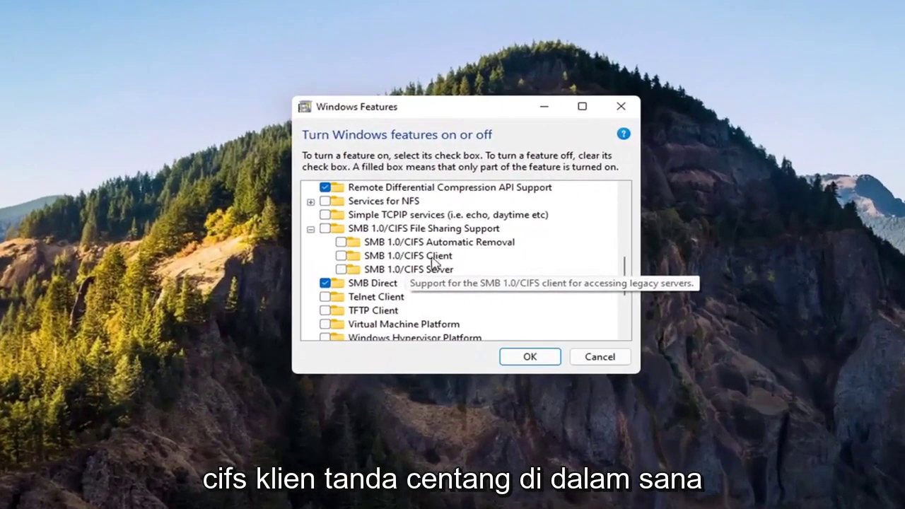
{"action": "left_click", "coordinate": [341, 257]}
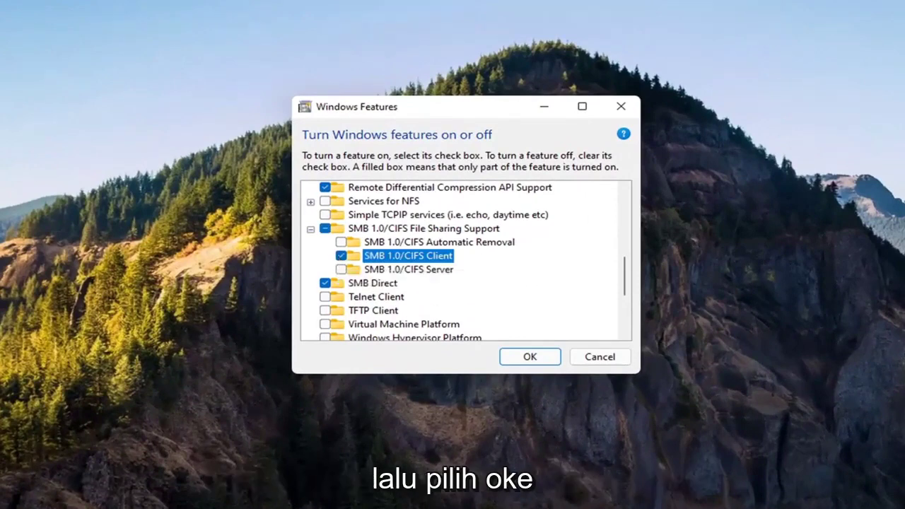
{"action": "left_click", "coordinate": [542, 363]}
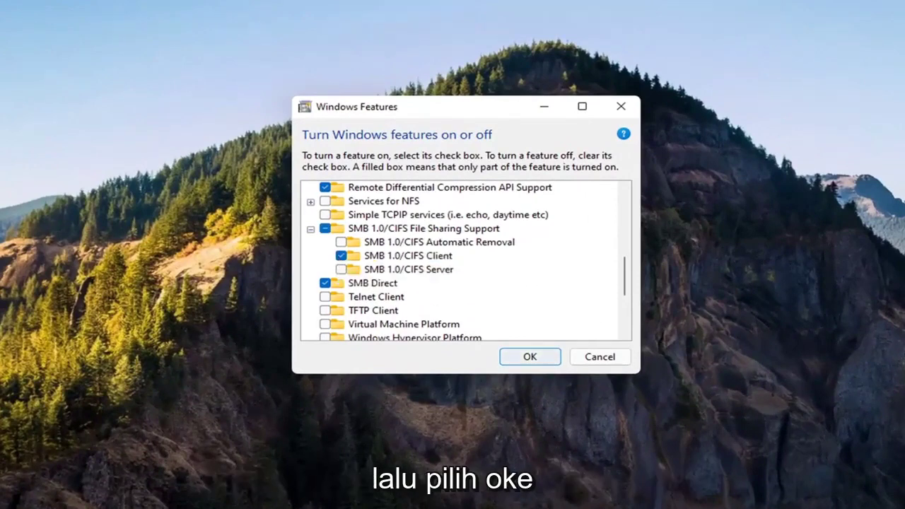
{"action": "left_click", "coordinate": [531, 358]}
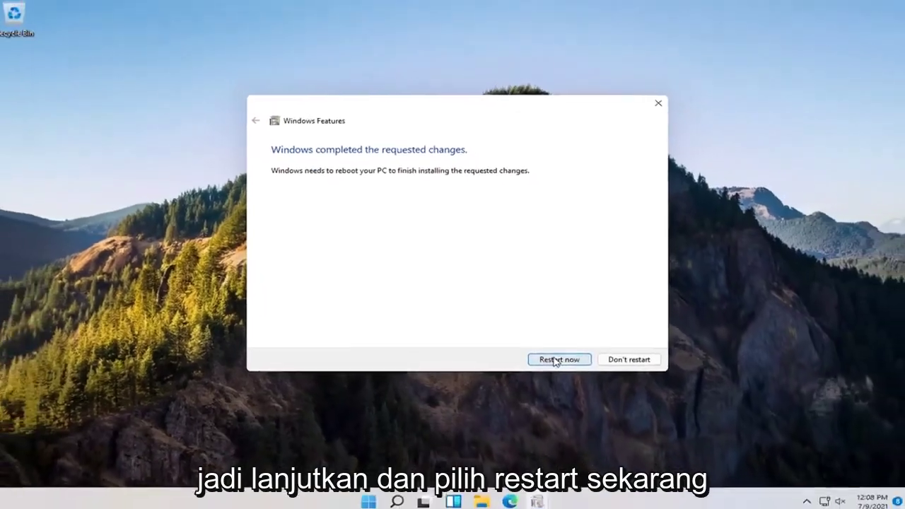
Restart the PC now to finish installing the SMB 1.0 client
{"action": "left_click", "coordinate": [572, 374]}
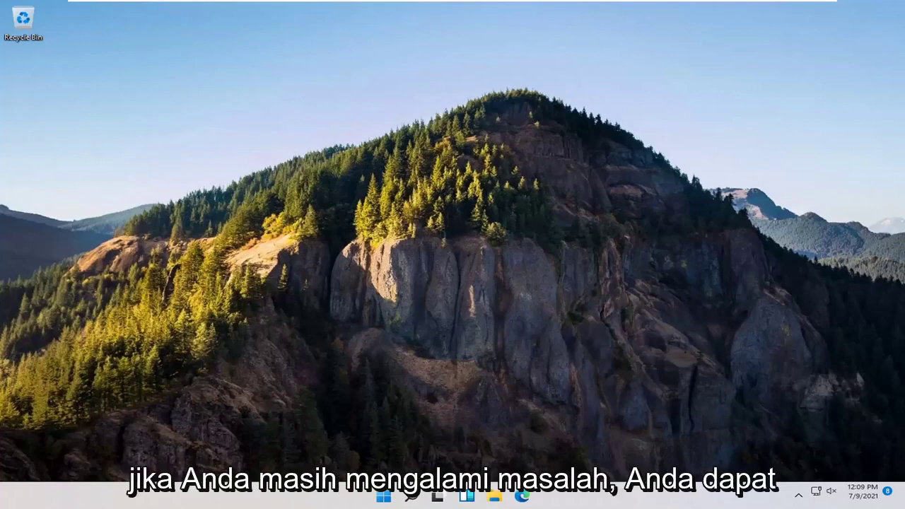
Open Control Panel in Category view and reach Network and Sharing Center's advanced sharing settings
{"action": "left_click", "coordinate": [411, 496]}
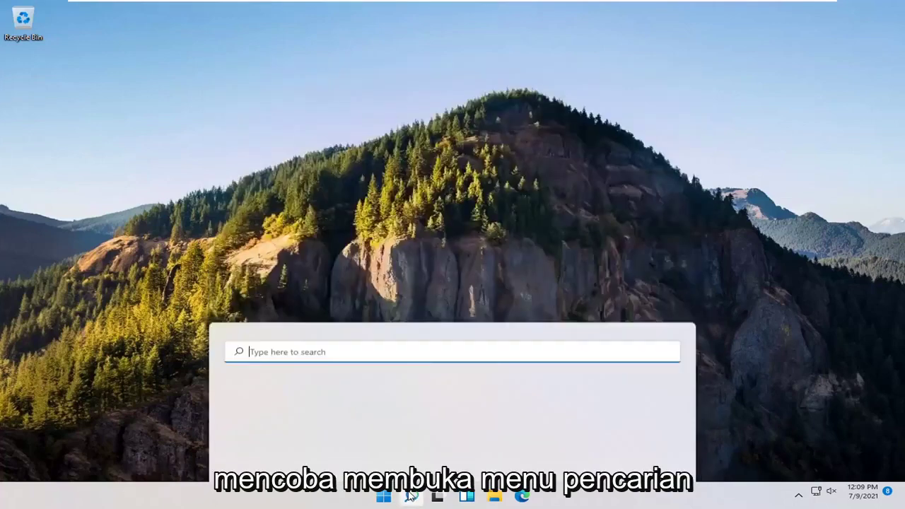
{"action": "type", "text": "control panel"}
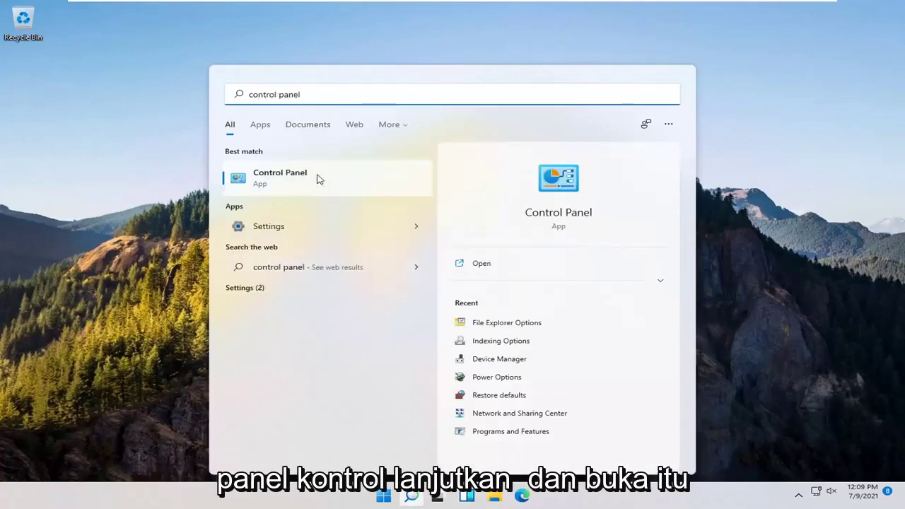
{"action": "left_click", "coordinate": [293, 184]}
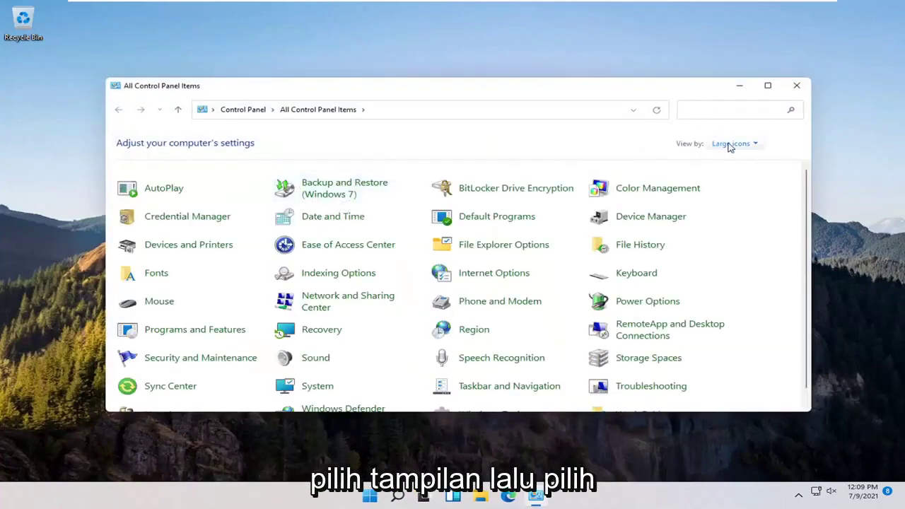
{"action": "left_click", "coordinate": [728, 144]}
{"action": "left_click", "coordinate": [745, 156]}
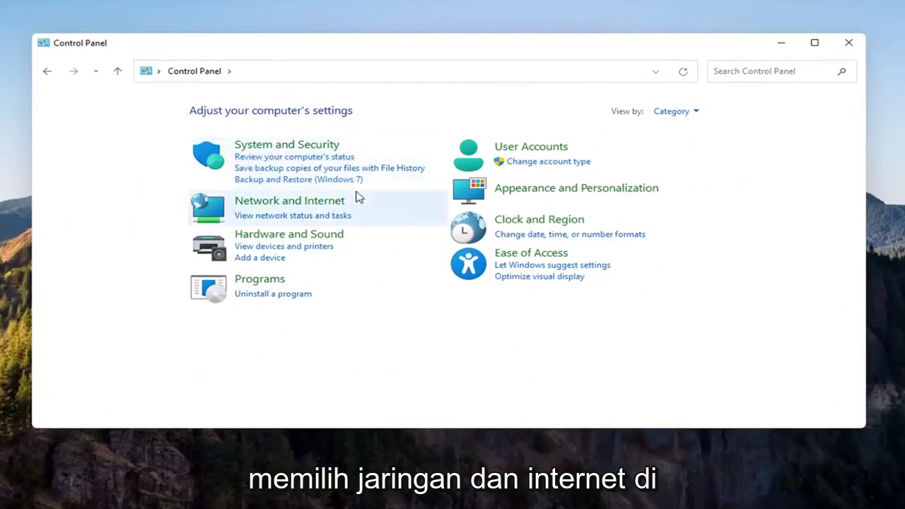
{"action": "left_click", "coordinate": [318, 205]}
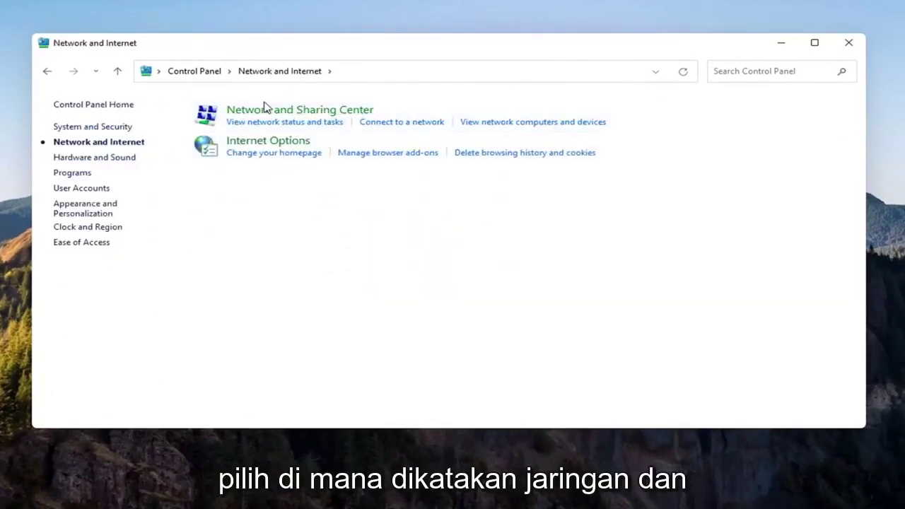
{"action": "left_click", "coordinate": [330, 110]}
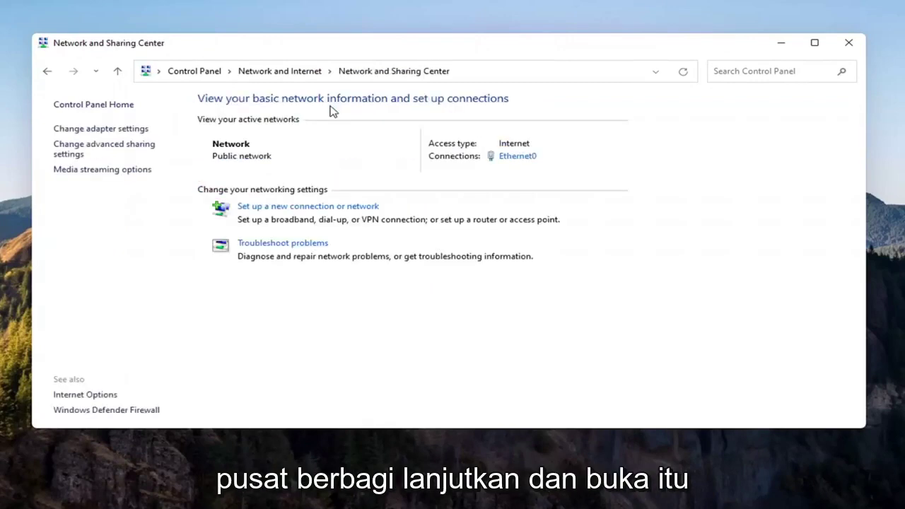
{"action": "left_click", "coordinate": [74, 156]}
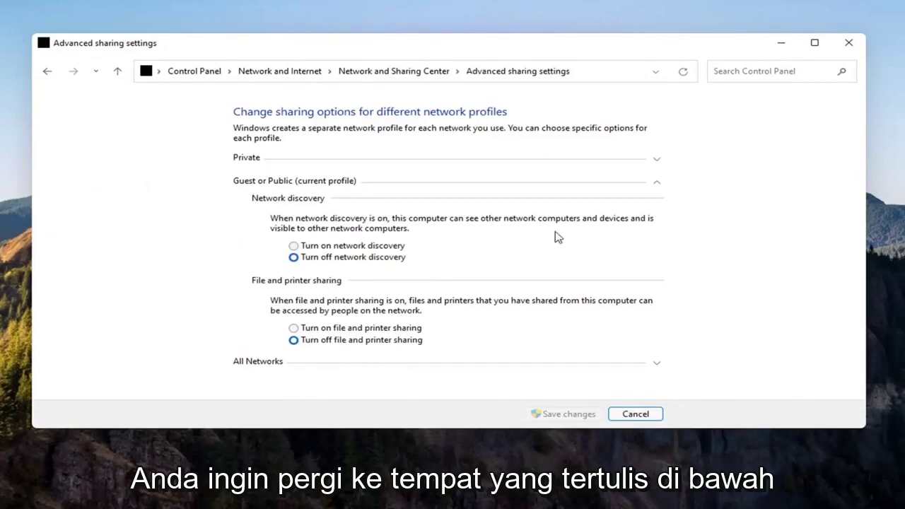
Turn on file and printer sharing for the Private profile and save the changes
{"action": "left_click", "coordinate": [308, 158]}
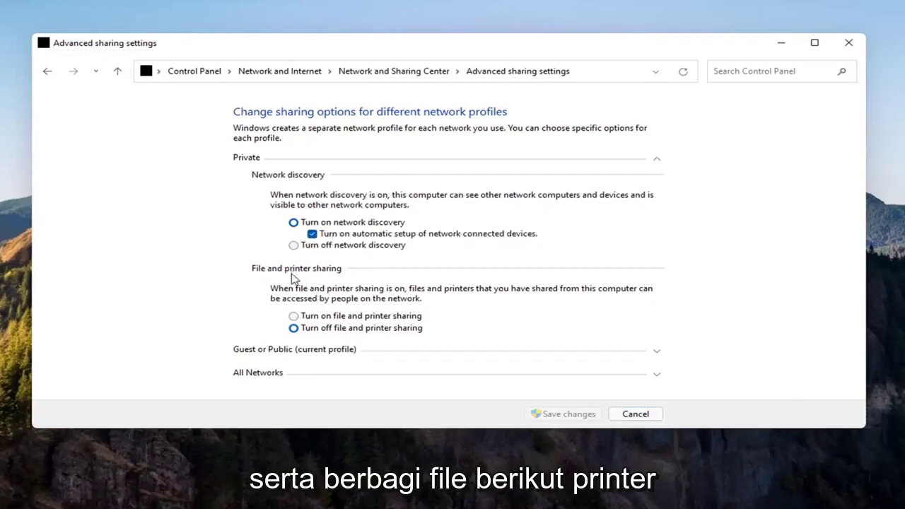
{"action": "left_click", "coordinate": [293, 316]}
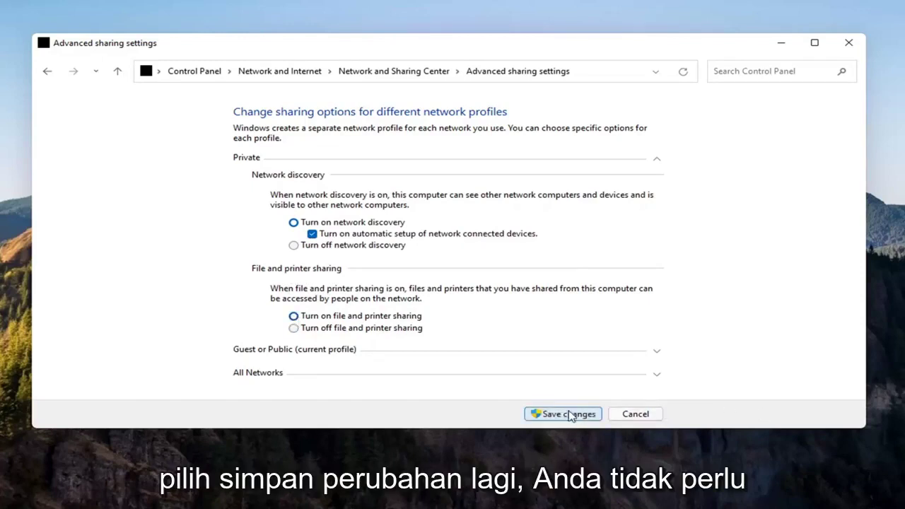
{"action": "left_click", "coordinate": [570, 414]}
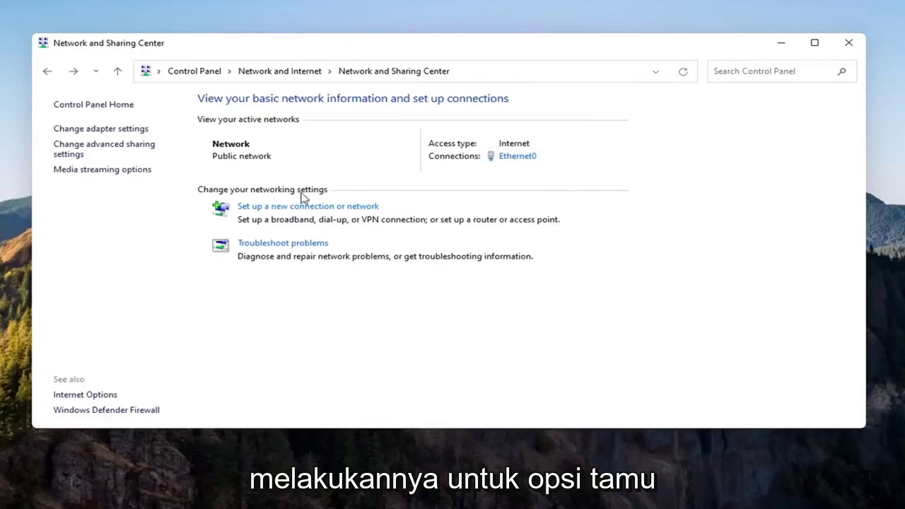
Reopen the advanced sharing settings to verify the Private profile, then close the window
{"action": "left_click", "coordinate": [123, 149]}
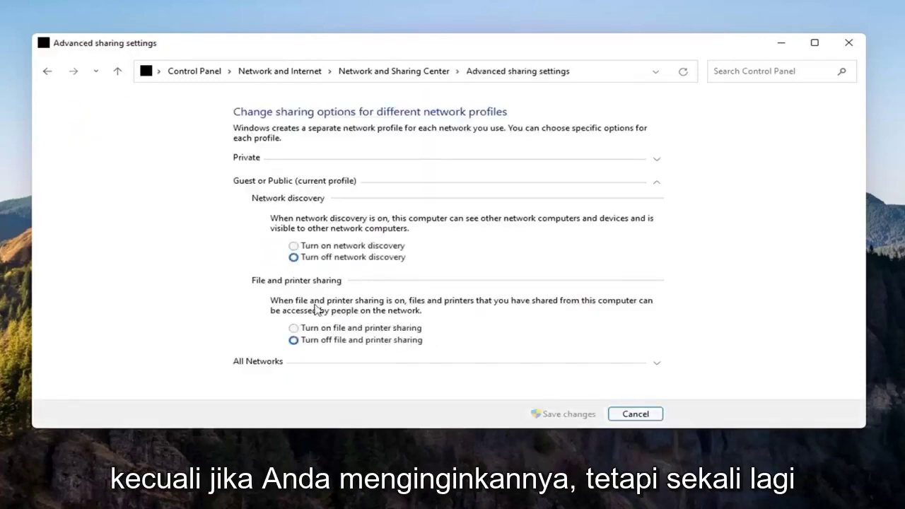
{"action": "left_click", "coordinate": [267, 182]}
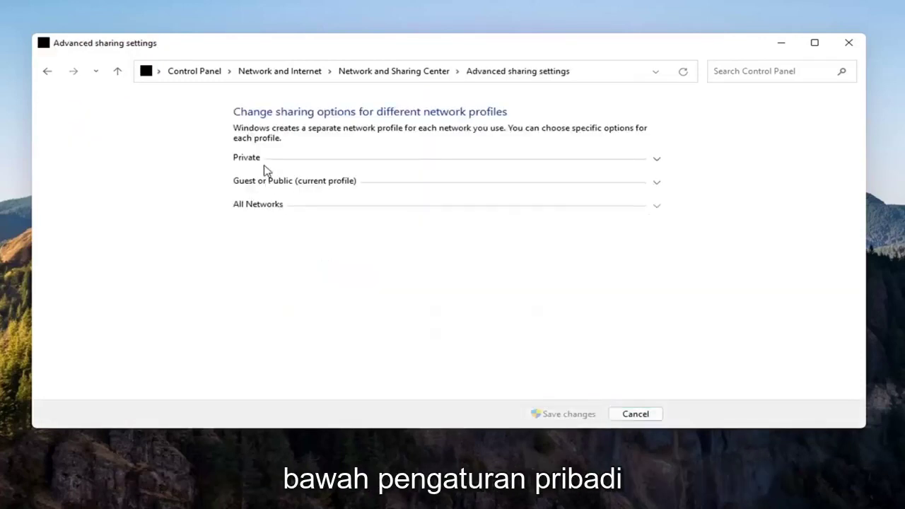
{"action": "left_click", "coordinate": [270, 159]}
{"action": "left_click", "coordinate": [415, 161]}
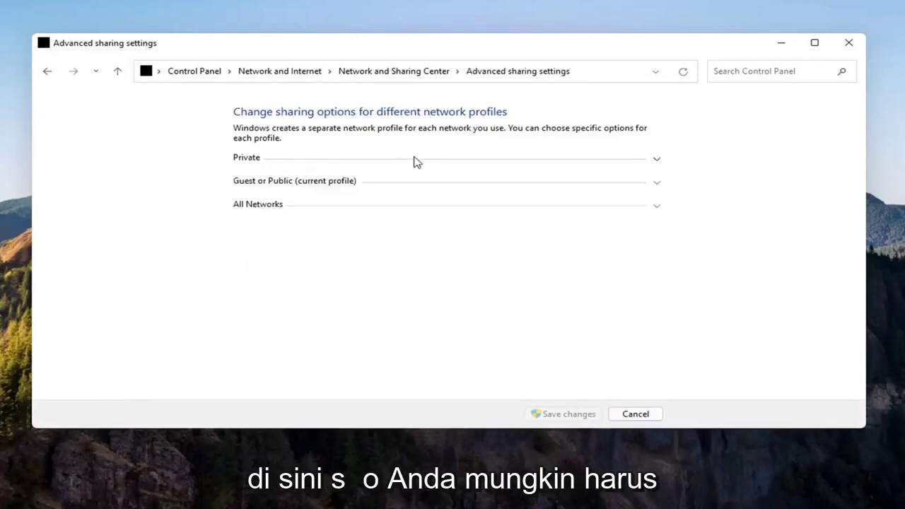
{"action": "left_click", "coordinate": [415, 161]}
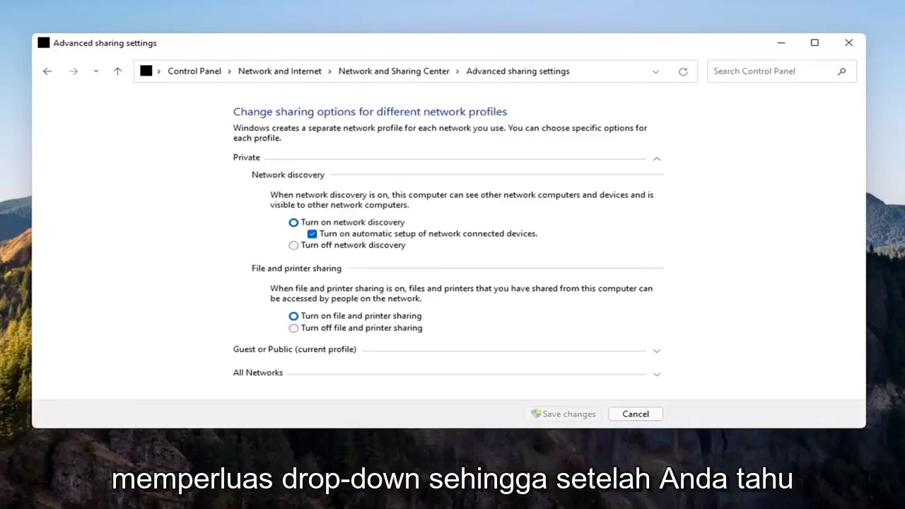
{"action": "left_click", "coordinate": [849, 43]}
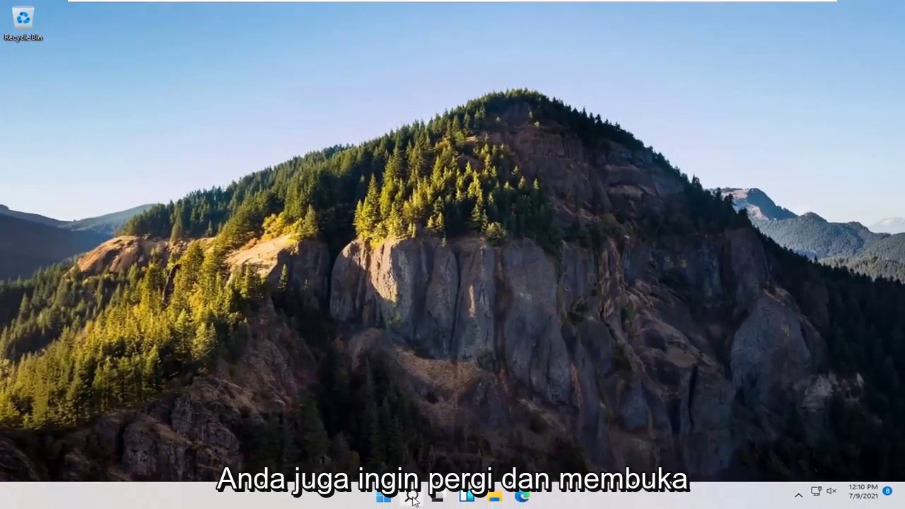
Launch the Services app from Windows search
{"action": "left_click", "coordinate": [412, 499]}
{"action": "type", "text": "servi"}
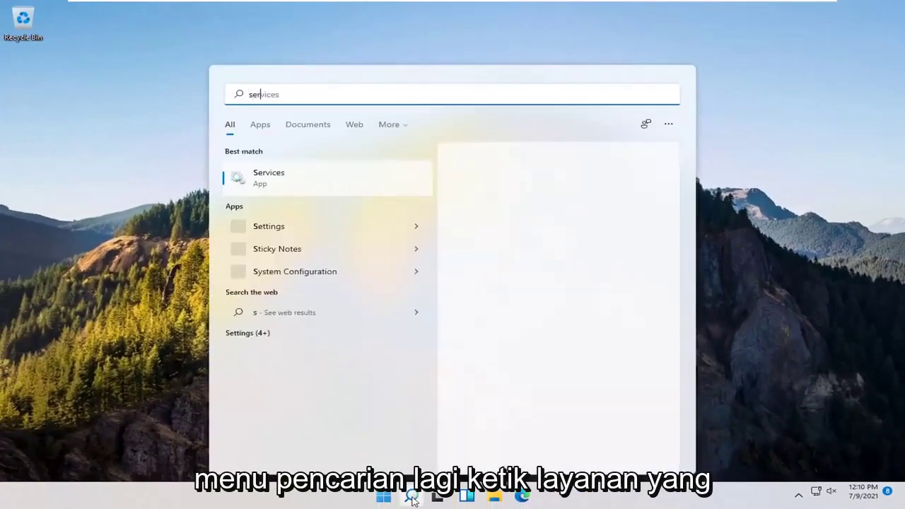
{"action": "type", "text": "ces"}
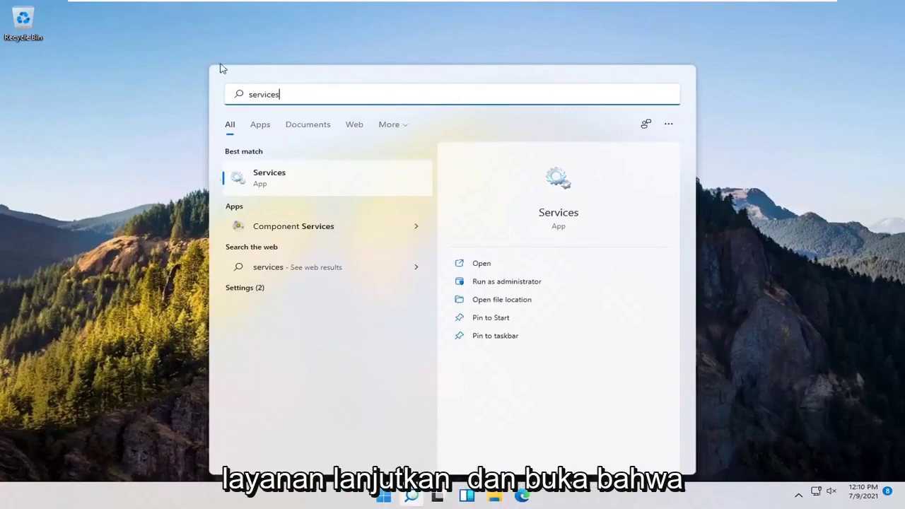
{"action": "left_click", "coordinate": [266, 180]}
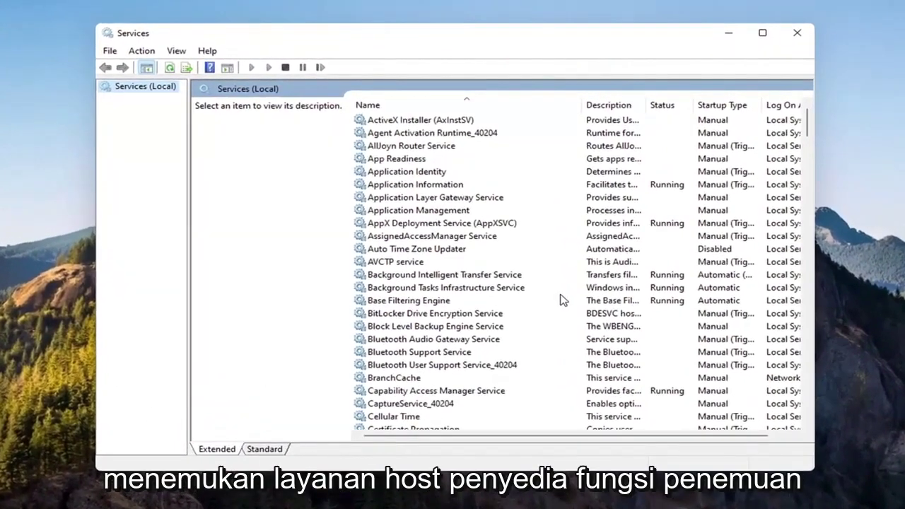
{"action": "scroll", "coordinate": [545, 321], "scroll_direction": "down", "scroll_amount": 20}
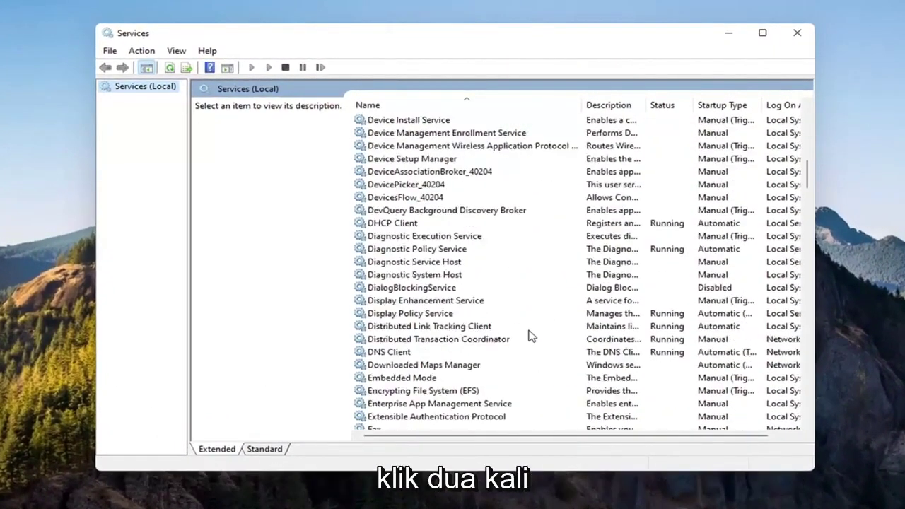
Set Function Discovery Provider Host to Automatic startup and start the service
{"action": "double_click", "coordinate": [424, 262]}
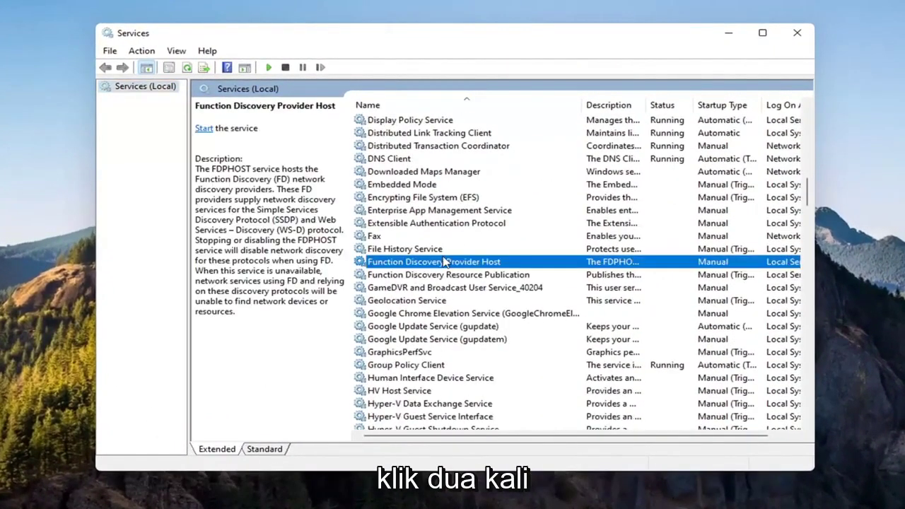
{"action": "left_click", "coordinate": [439, 240]}
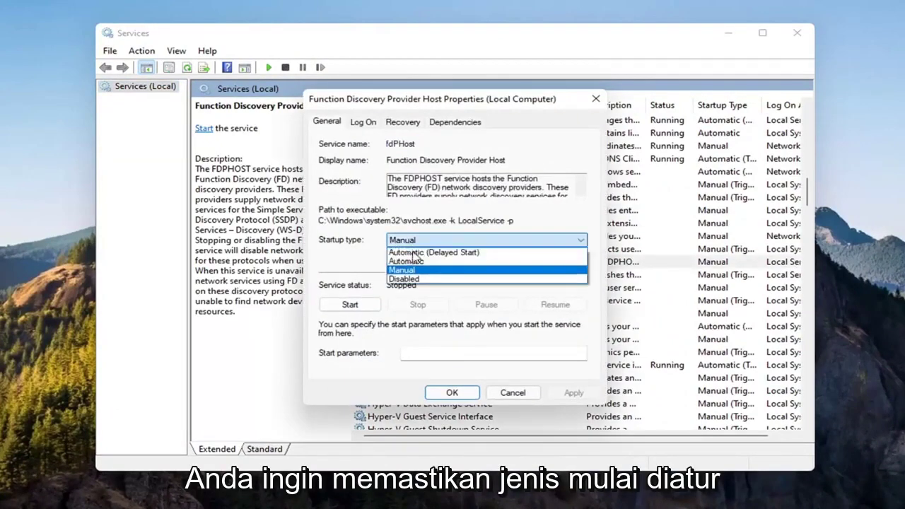
{"action": "left_click", "coordinate": [416, 262]}
{"action": "left_click", "coordinate": [350, 305]}
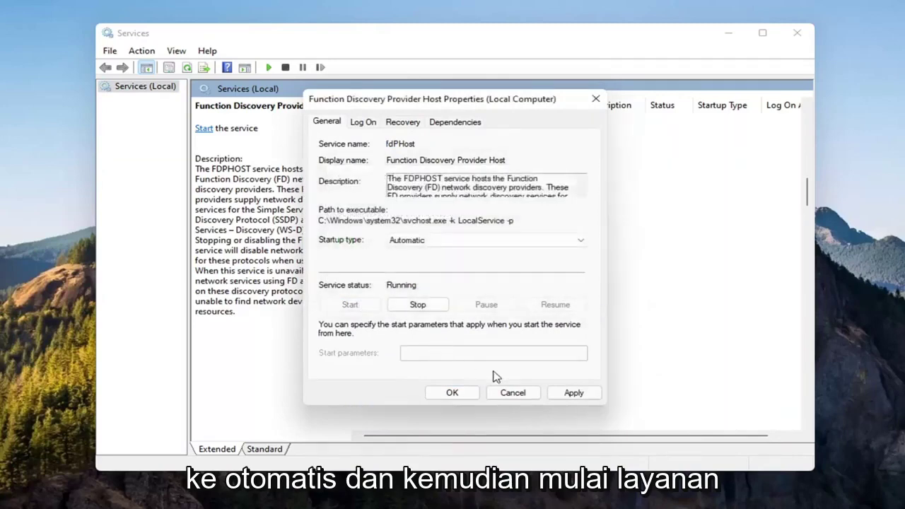
{"action": "left_click", "coordinate": [571, 393]}
{"action": "left_click", "coordinate": [452, 394]}
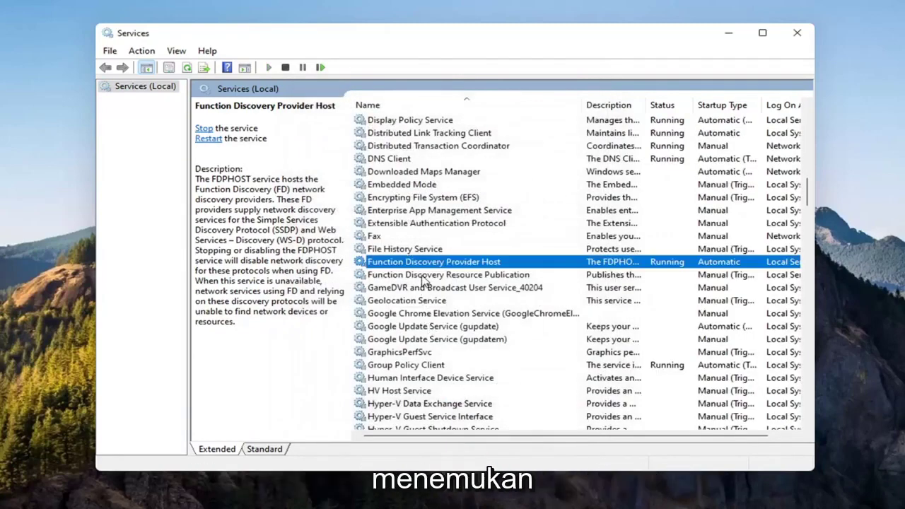
{"action": "left_click", "coordinate": [425, 276]}
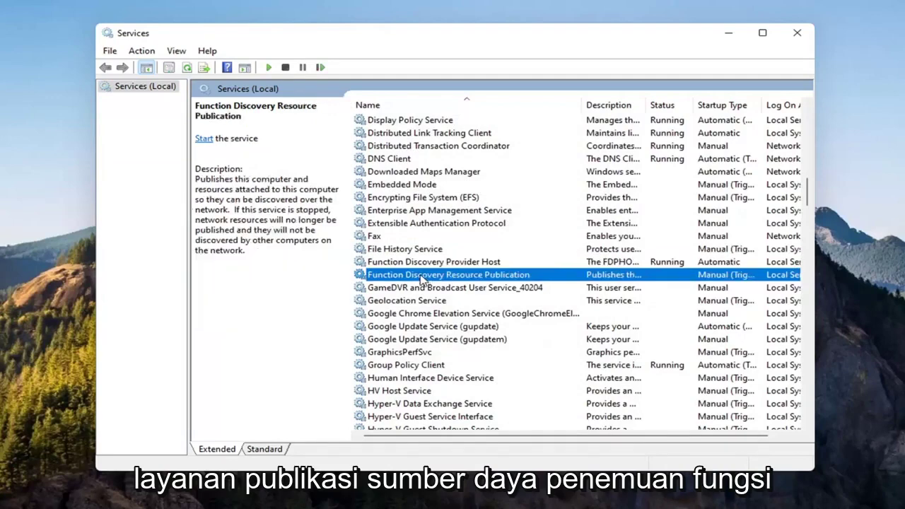
Set Function Discovery Resource Publication to Automatic startup and start the service
{"action": "double_click", "coordinate": [423, 280]}
{"action": "left_click", "coordinate": [425, 241]}
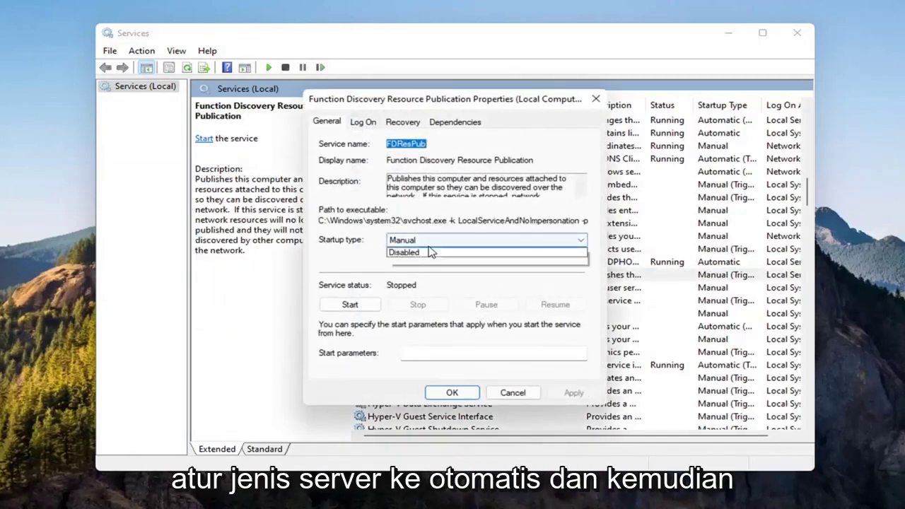
{"action": "left_click", "coordinate": [430, 261]}
{"action": "left_click", "coordinate": [351, 305]}
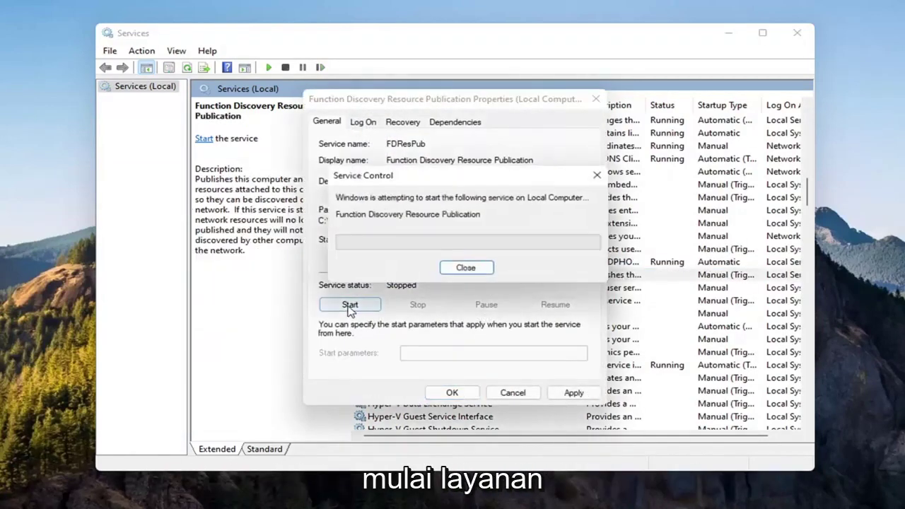
{"action": "left_click", "coordinate": [572, 394]}
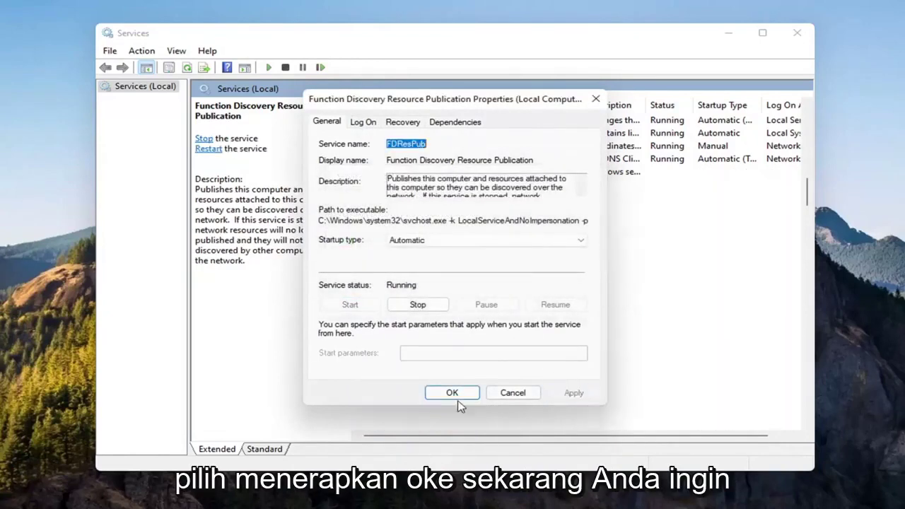
{"action": "left_click", "coordinate": [453, 393]}
Set SSDP Discovery's startup type to Automatic and apply it
{"action": "scroll", "coordinate": [566, 306], "scroll_direction": "down", "scroll_amount": 15}
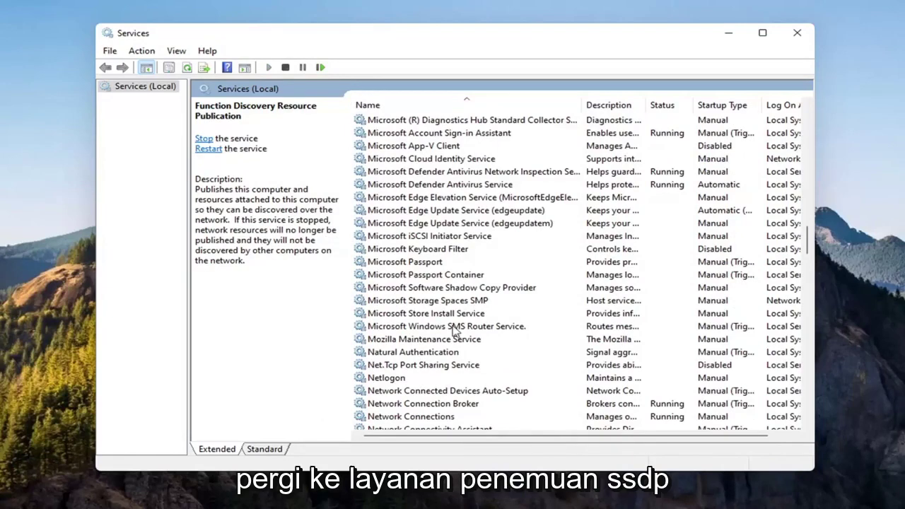
{"action": "scroll", "coordinate": [488, 315], "scroll_direction": "down", "scroll_amount": 15}
{"action": "scroll", "coordinate": [510, 320], "scroll_direction": "down", "scroll_amount": 3}
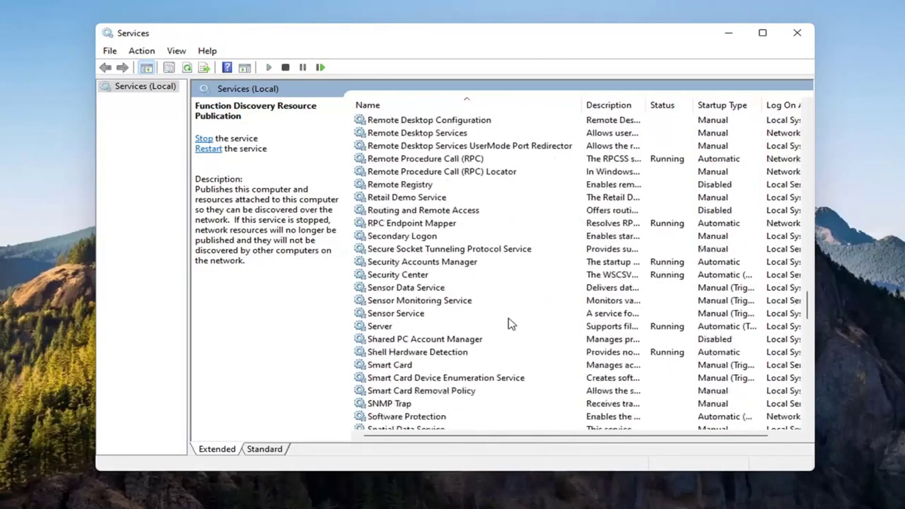
{"action": "scroll", "coordinate": [409, 283], "scroll_direction": "down", "scroll_amount": 2}
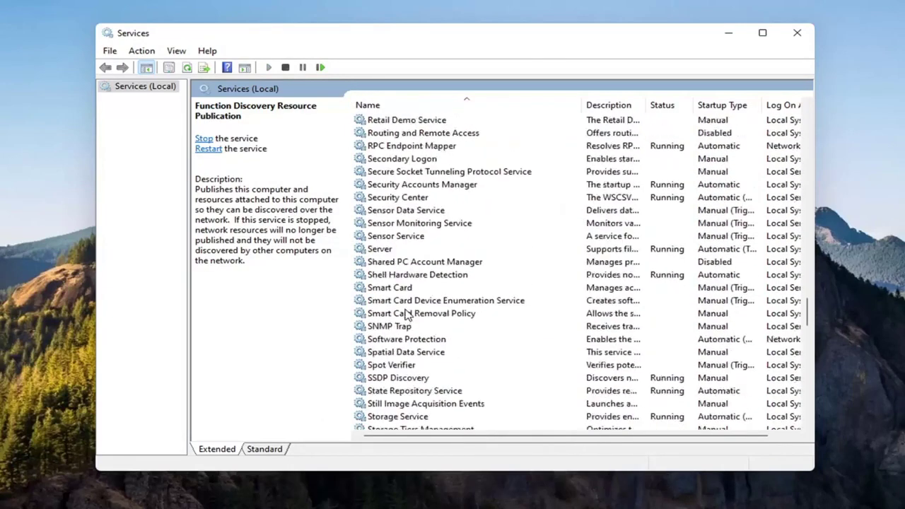
{"action": "left_click", "coordinate": [399, 379]}
{"action": "scroll", "coordinate": [400, 382], "scroll_direction": "down", "scroll_amount": 2}
{"action": "double_click", "coordinate": [393, 302]}
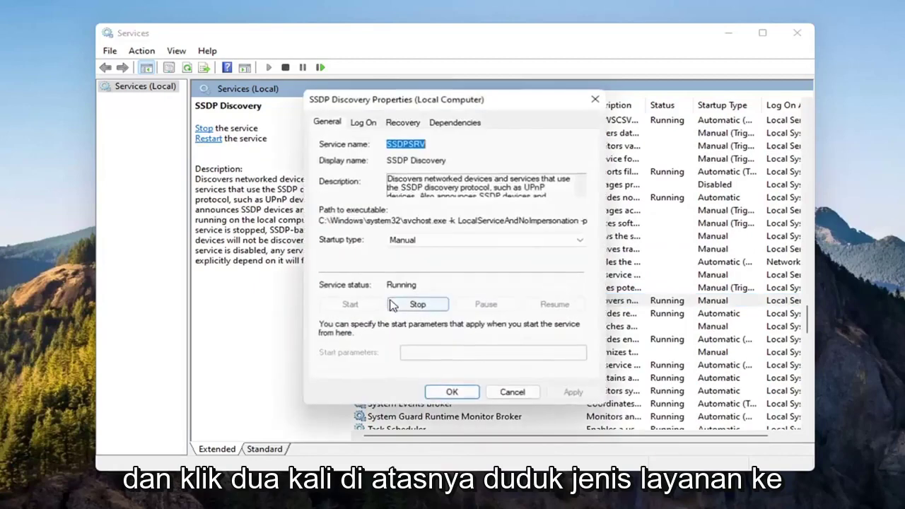
{"action": "left_click", "coordinate": [407, 240]}
{"action": "left_click", "coordinate": [406, 262]}
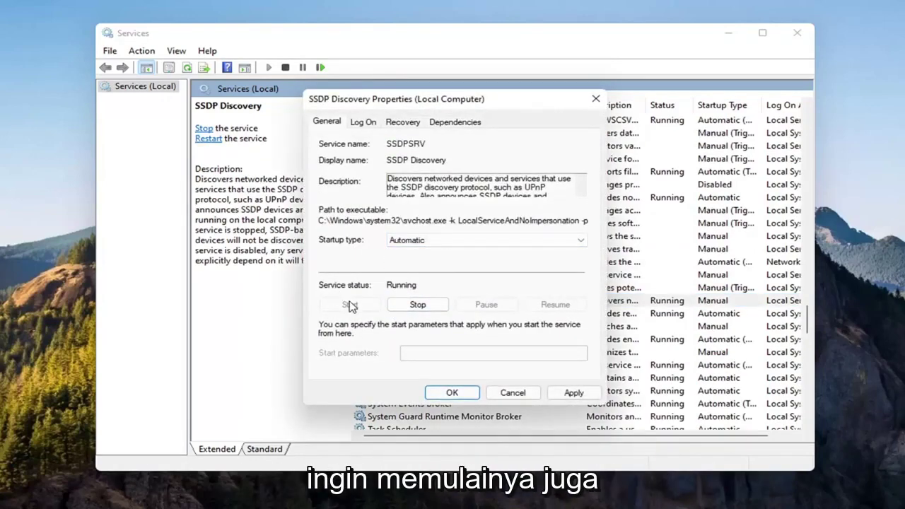
{"action": "left_click", "coordinate": [573, 393]}
{"action": "left_click", "coordinate": [454, 392]}
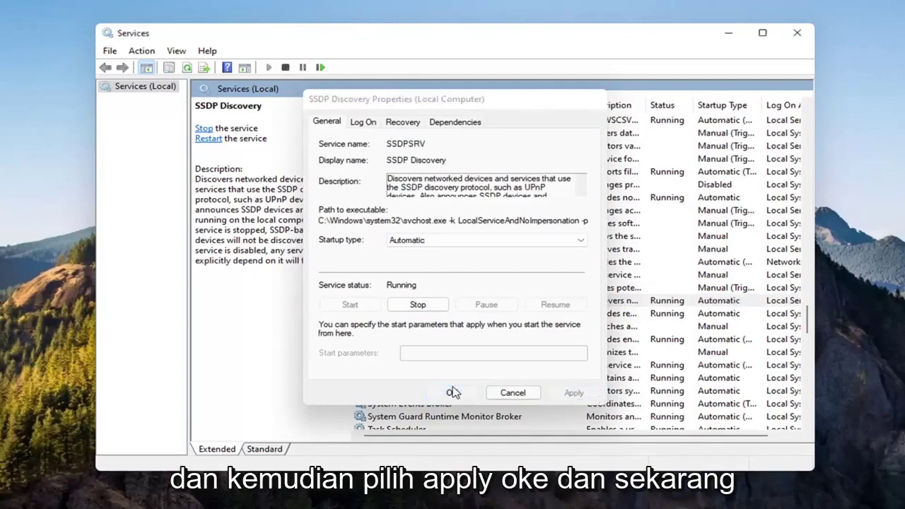
{"action": "scroll", "coordinate": [458, 319], "scroll_direction": "down", "scroll_amount": 6}
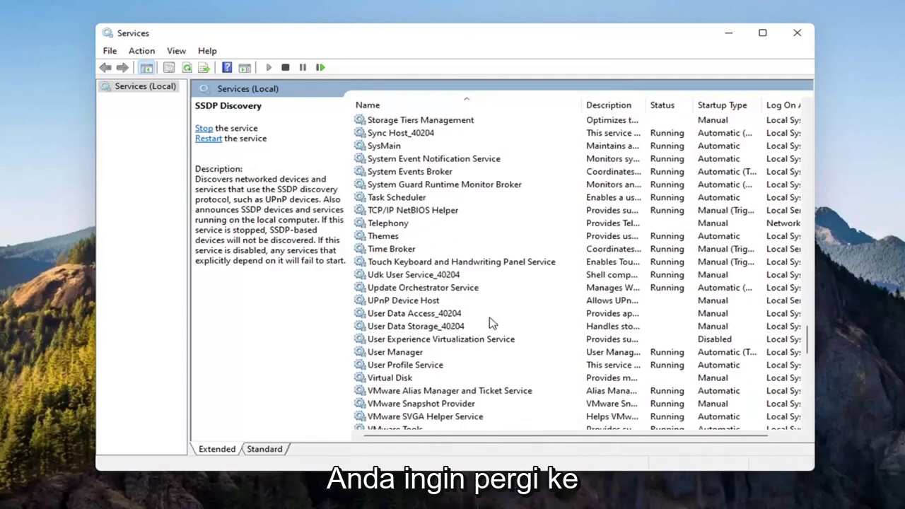
Set UPnP Device Host to Automatic startup, start it, and close Services
{"action": "left_click", "coordinate": [395, 301]}
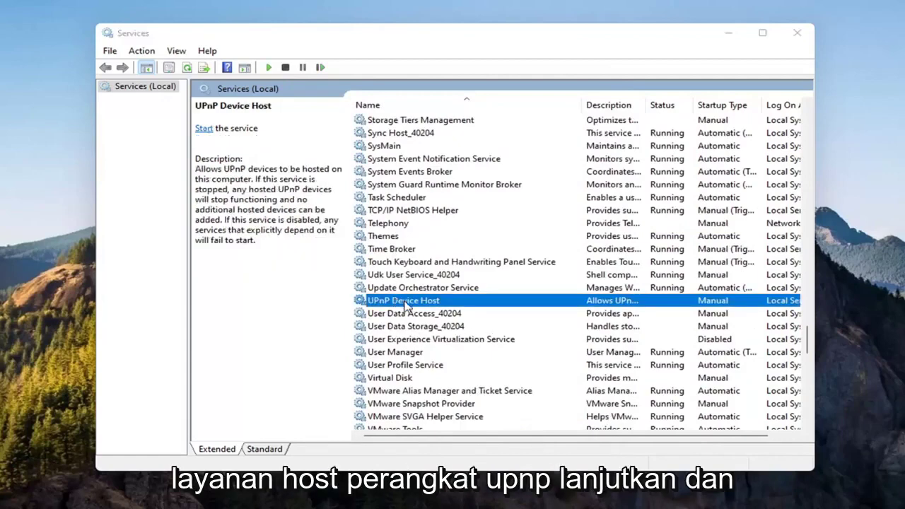
{"action": "double_click", "coordinate": [397, 300]}
{"action": "left_click", "coordinate": [417, 241]}
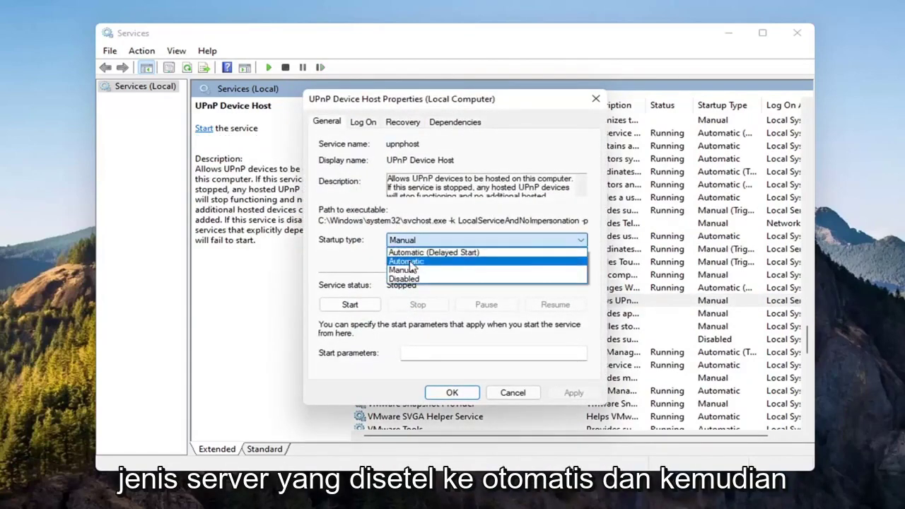
{"action": "left_click", "coordinate": [410, 262]}
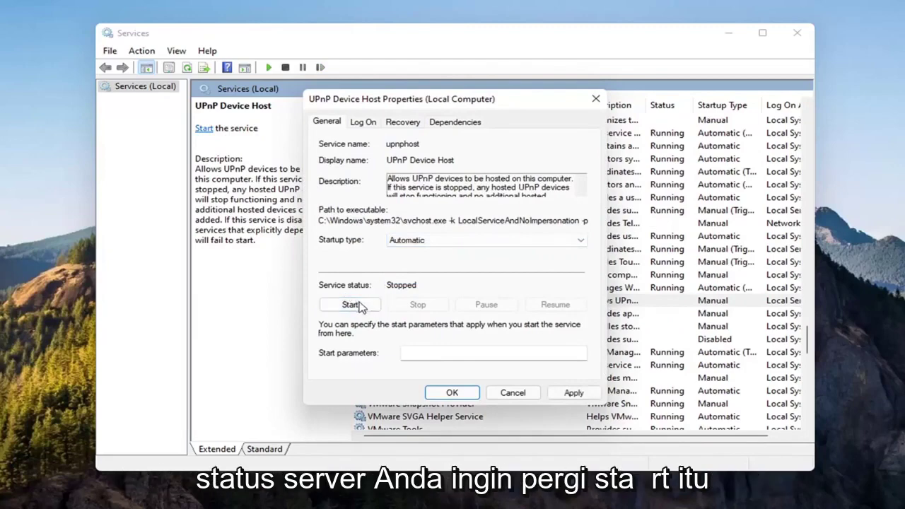
{"action": "left_click", "coordinate": [360, 306]}
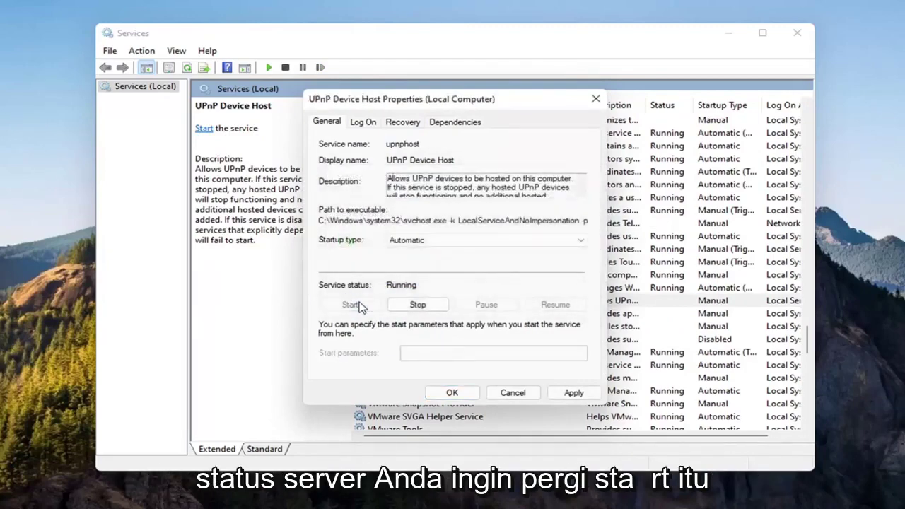
{"action": "left_click", "coordinate": [570, 392]}
{"action": "left_click", "coordinate": [450, 394]}
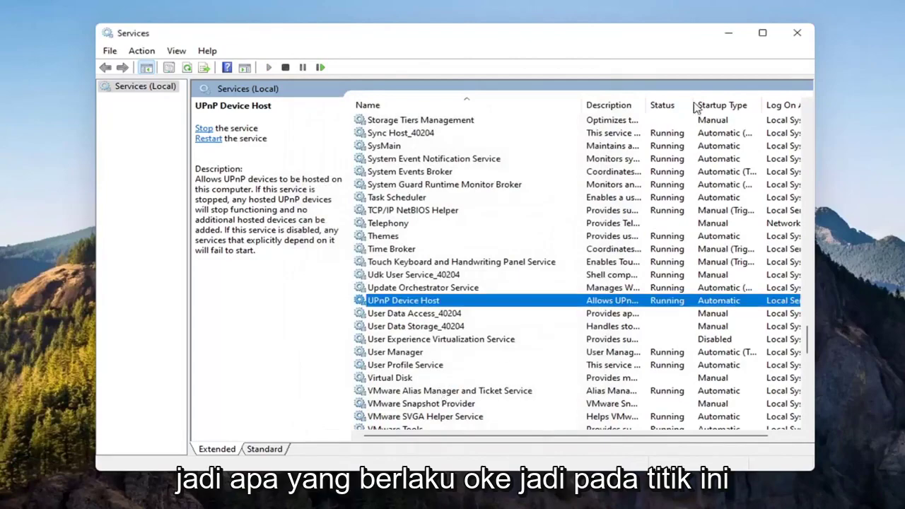
{"action": "left_click", "coordinate": [798, 33]}
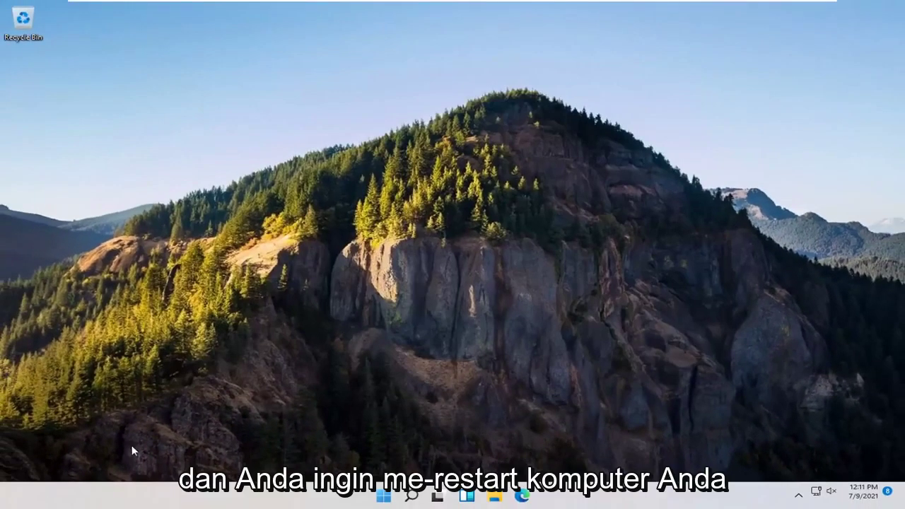
Restart Windows from the Start button's power menu
{"action": "right_click", "coordinate": [384, 496]}
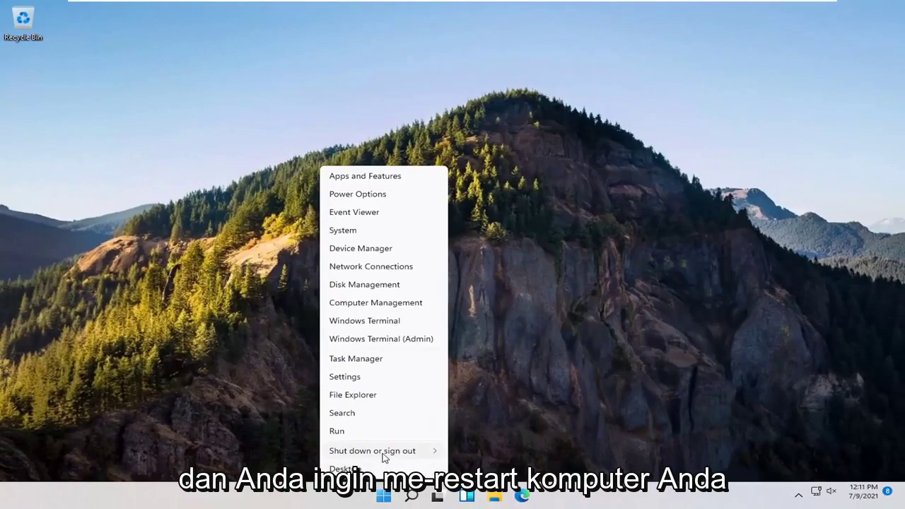
{"action": "mouse_move", "coordinate": [386, 459]}
{"action": "left_click", "coordinate": [467, 470]}
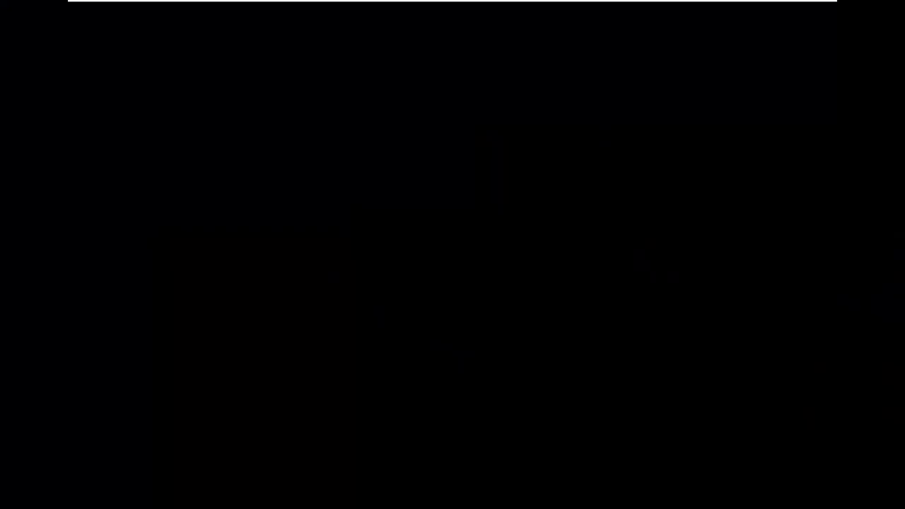